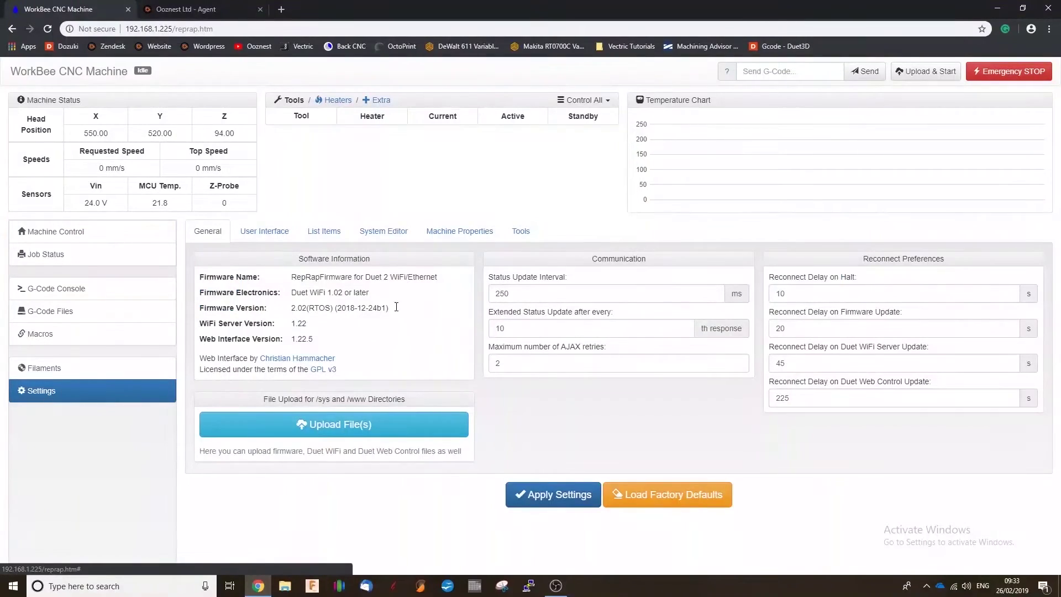
# - Open config.g from the system files and highlight the M92 steps-per-mm line
pyautogui.click(375, 234)
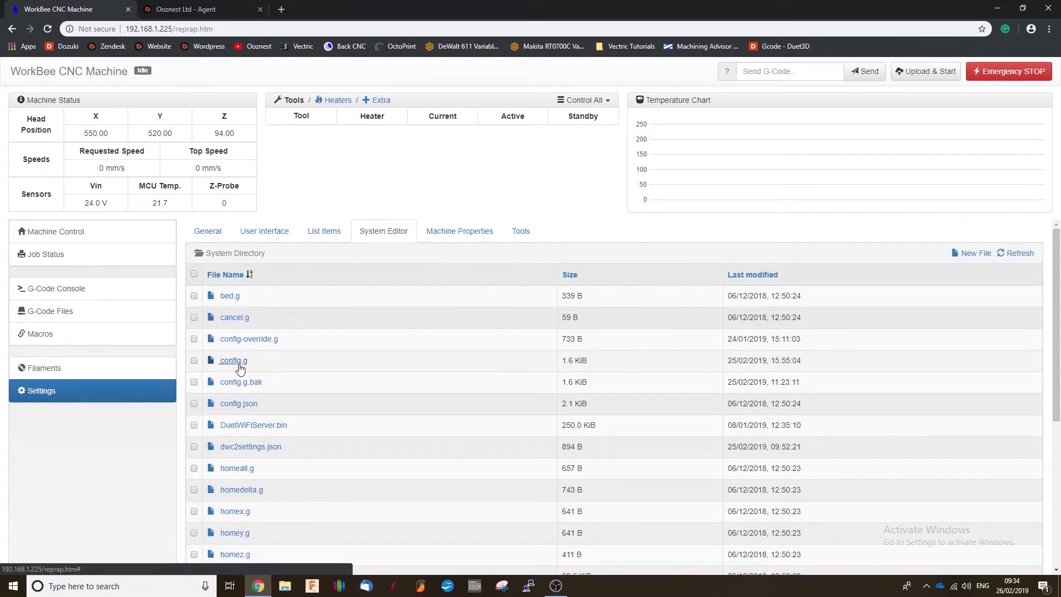
pyautogui.click(234, 361)
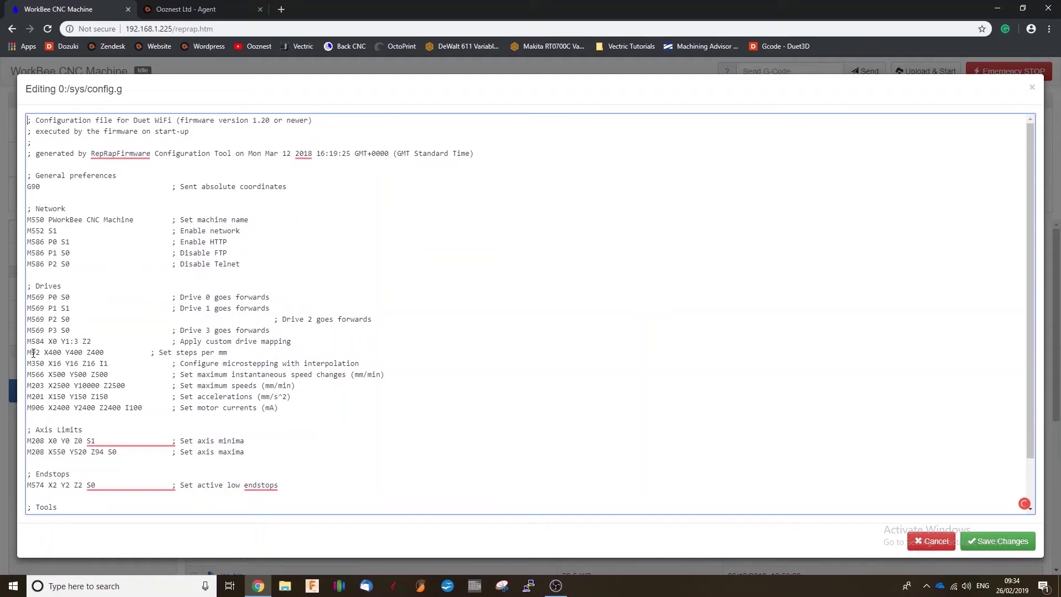
pyautogui.moveTo(27, 352); pyautogui.dragTo(60, 352)
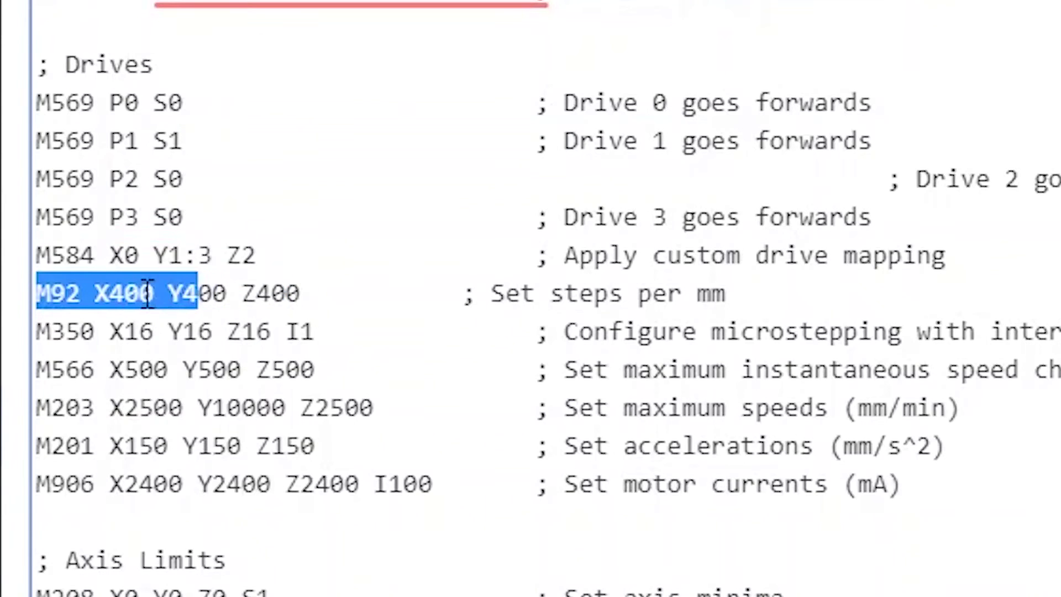
pyautogui.moveTo(148, 292); pyautogui.dragTo(344, 293)
# - Replace the M92 values with X399.3344, Y398.869 and Z397.614
pyautogui.click(156, 293)
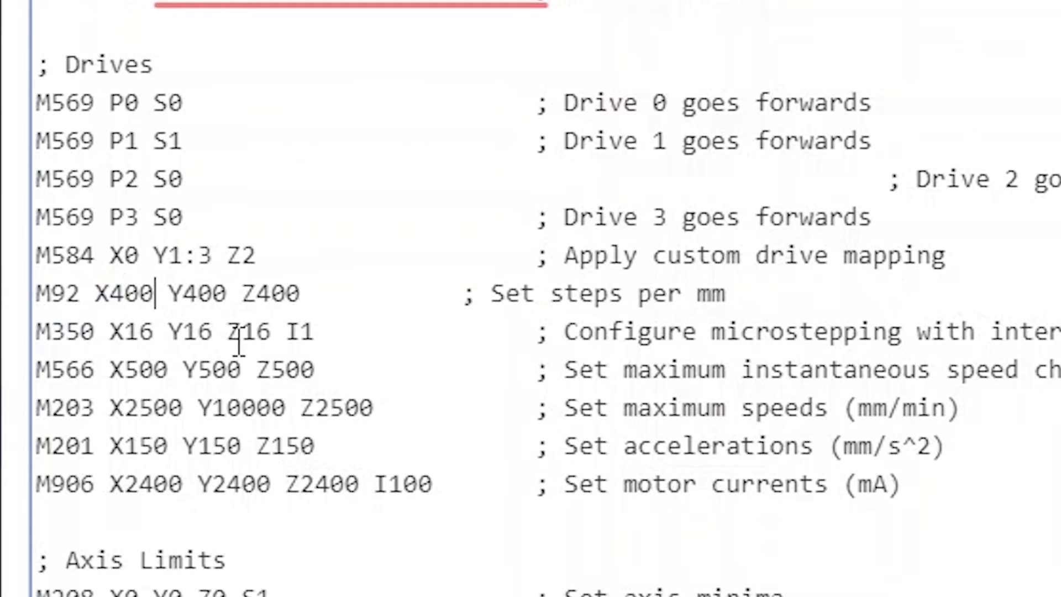
pyautogui.press('BackSpace')
pyautogui.press('BackSpace')
pyautogui.press('BackSpace')
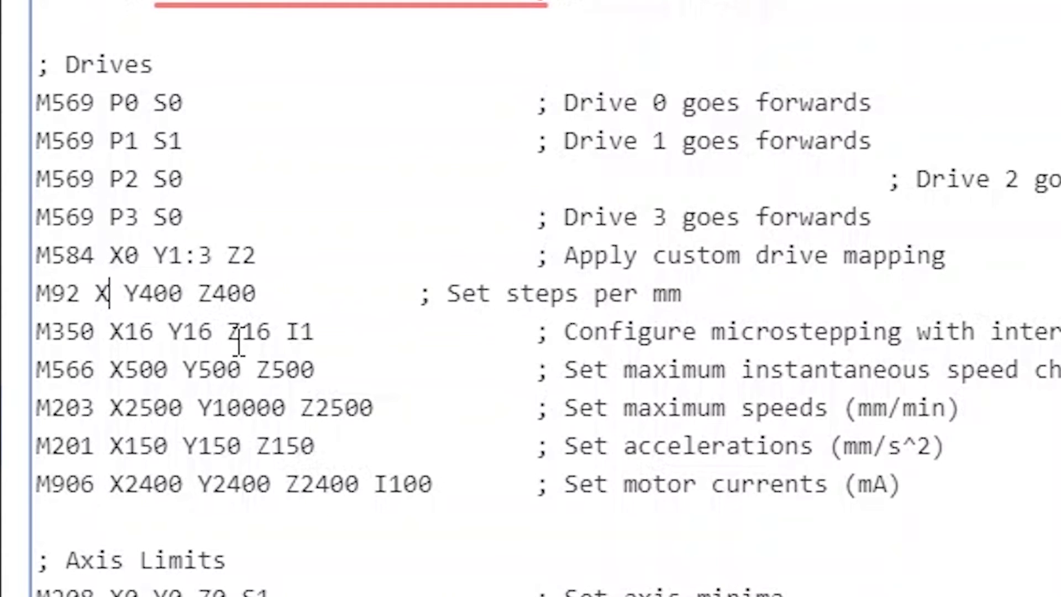
pyautogui.write('3')
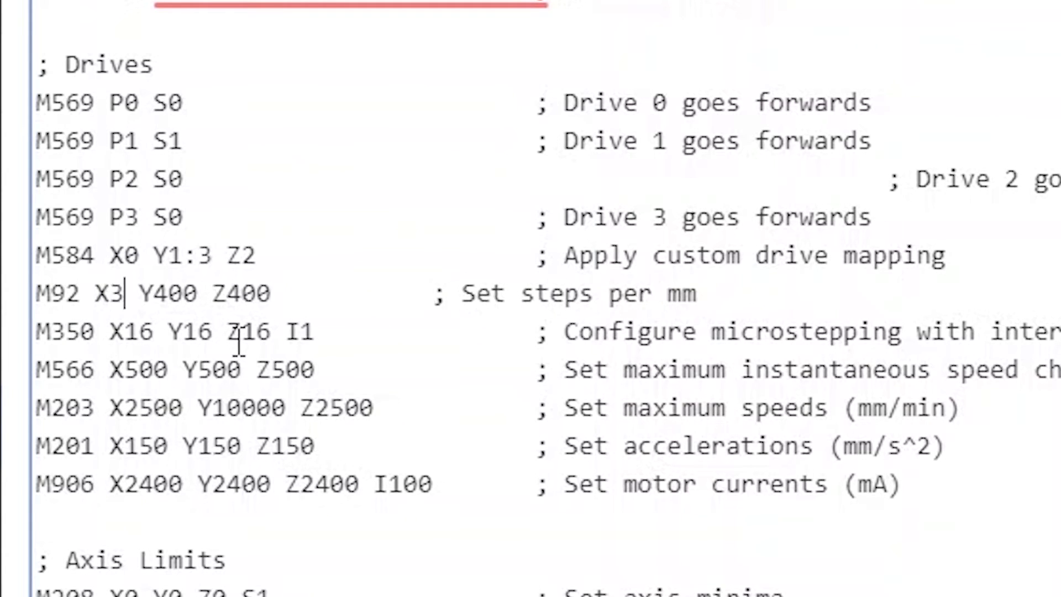
pyautogui.write('99.33')
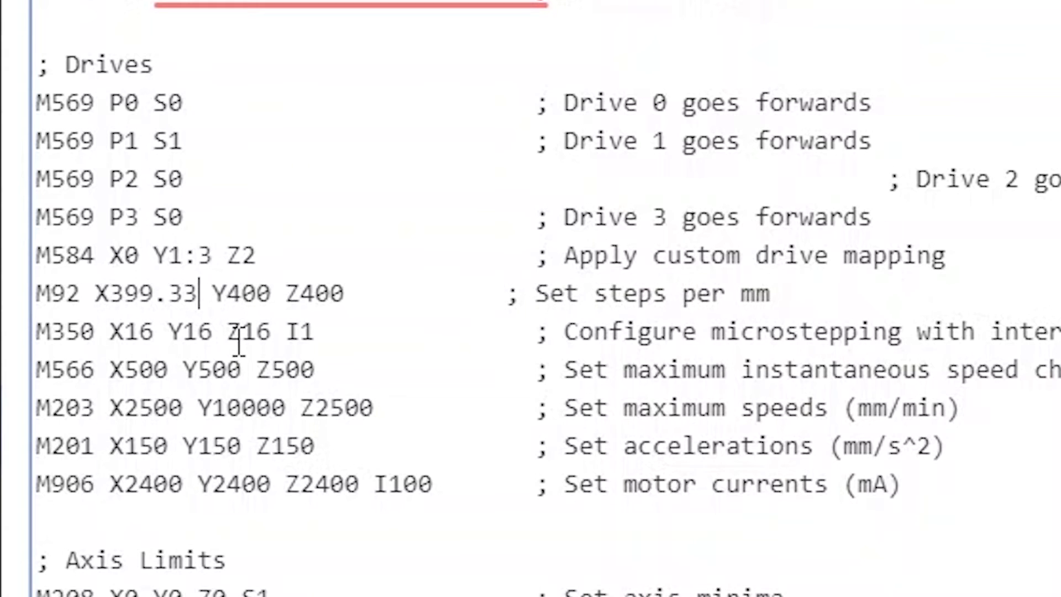
pyautogui.write('44')
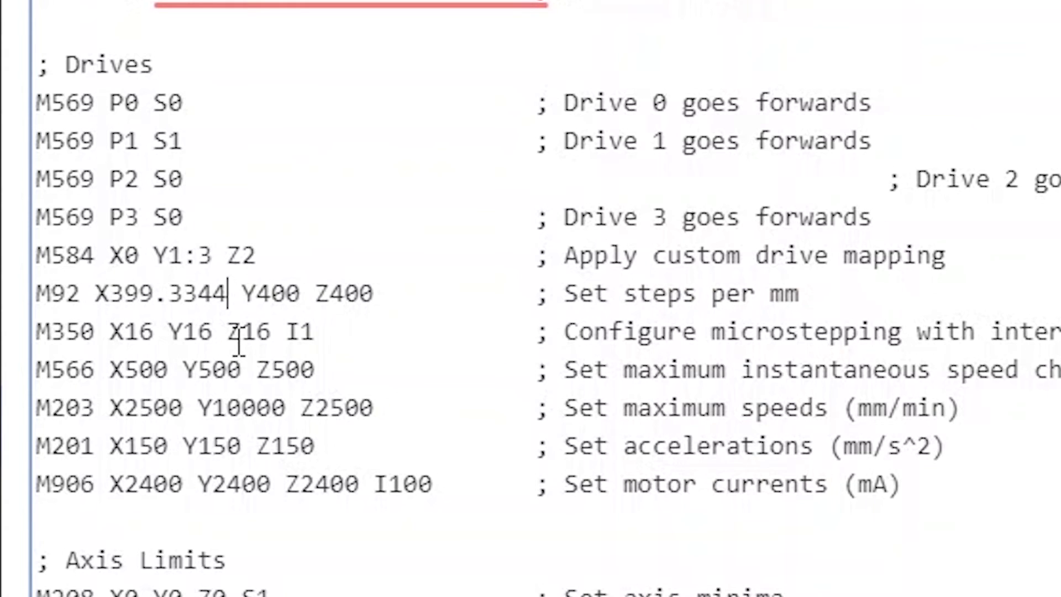
pyautogui.click(299, 286)
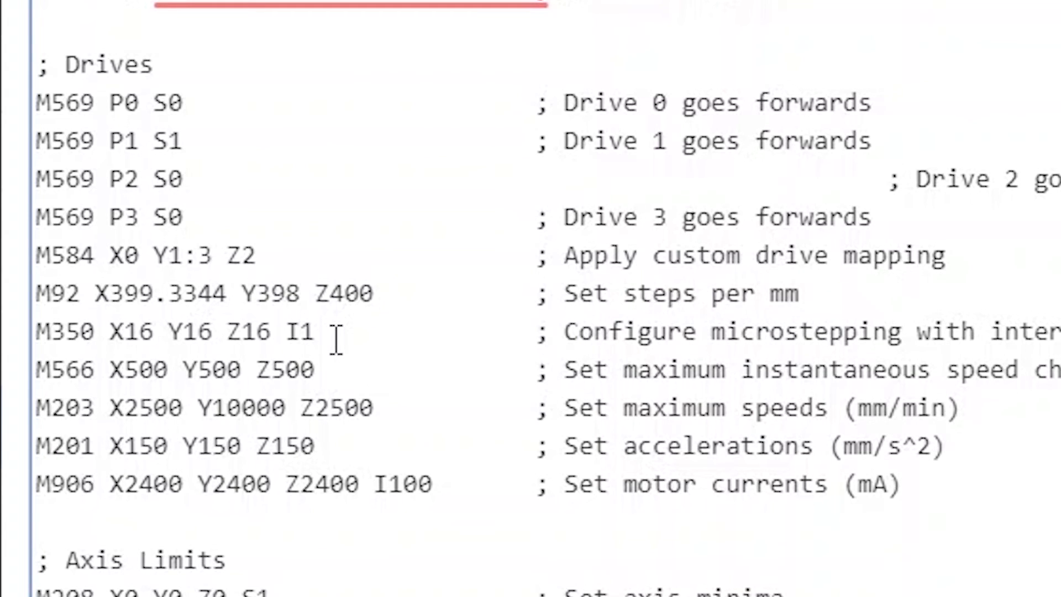
pyautogui.write('.869')
pyautogui.click(441, 299)
pyautogui.press('BackSpace')
pyautogui.press('BackSpace')
pyautogui.press('BackSpace')
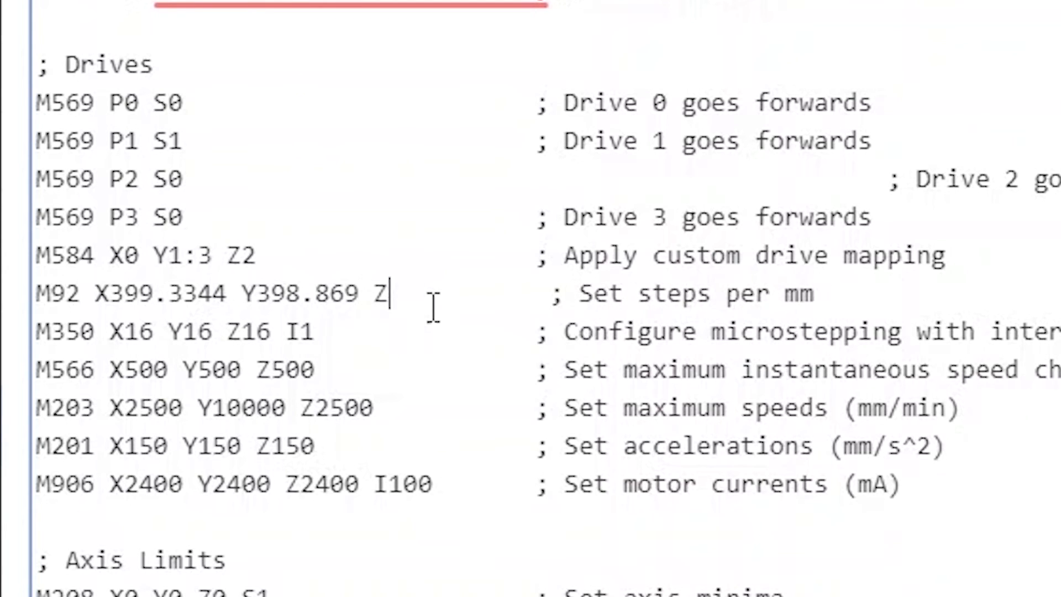
pyautogui.write('397')
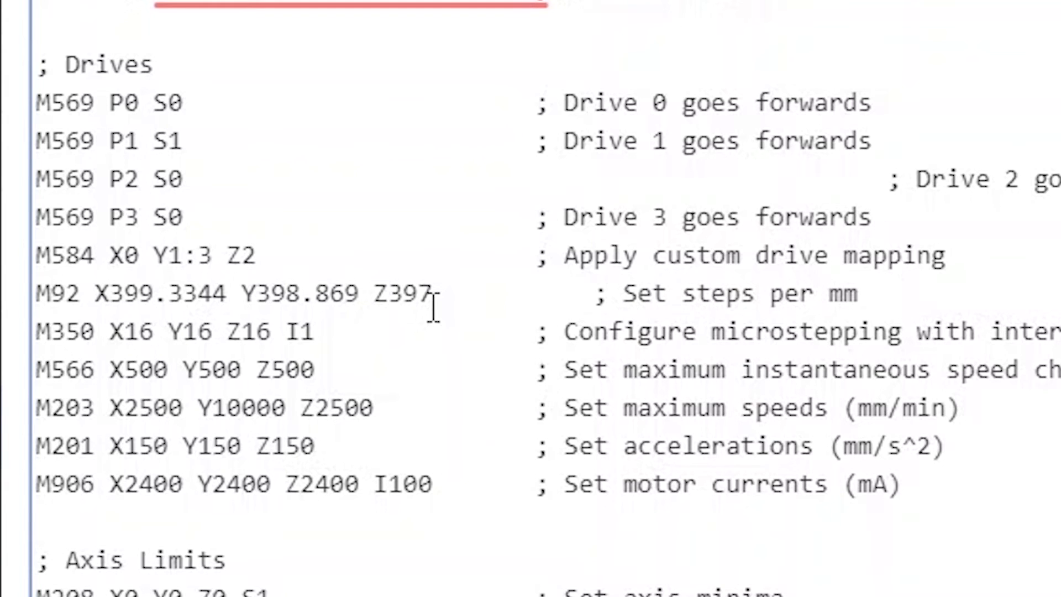
pyautogui.write('.614')
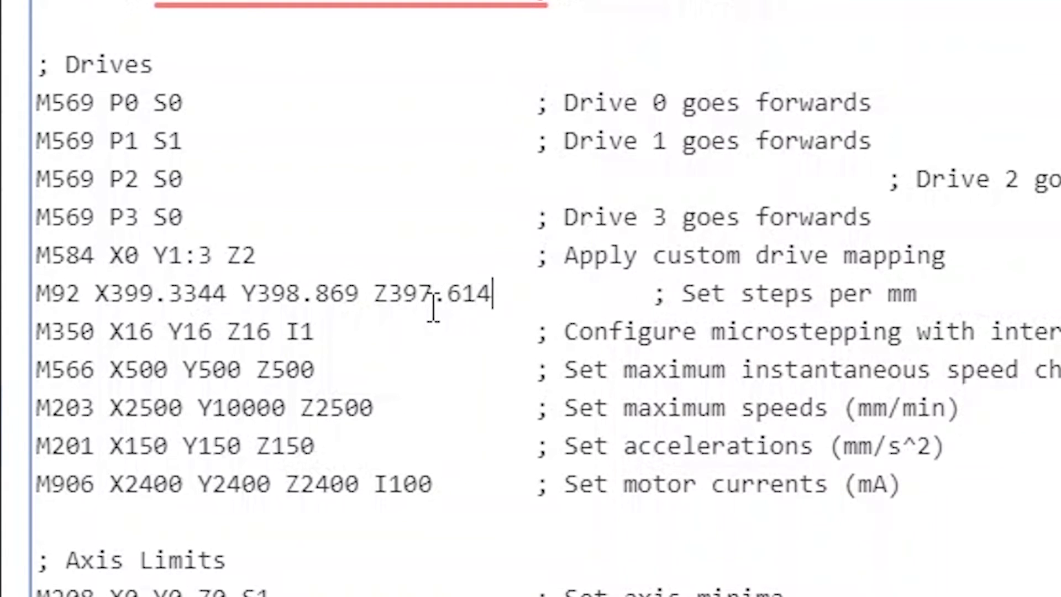
pyautogui.moveTo(929, 291); pyautogui.dragTo(35, 288)
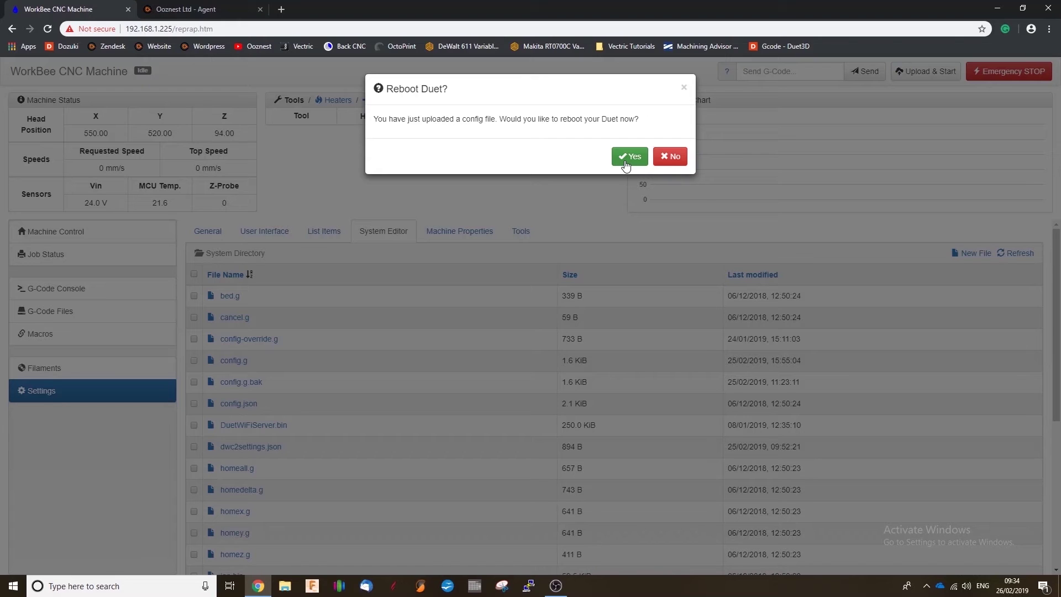
# - Accept the prompt to reboot the Duet after saving config.g
pyautogui.click(630, 157)
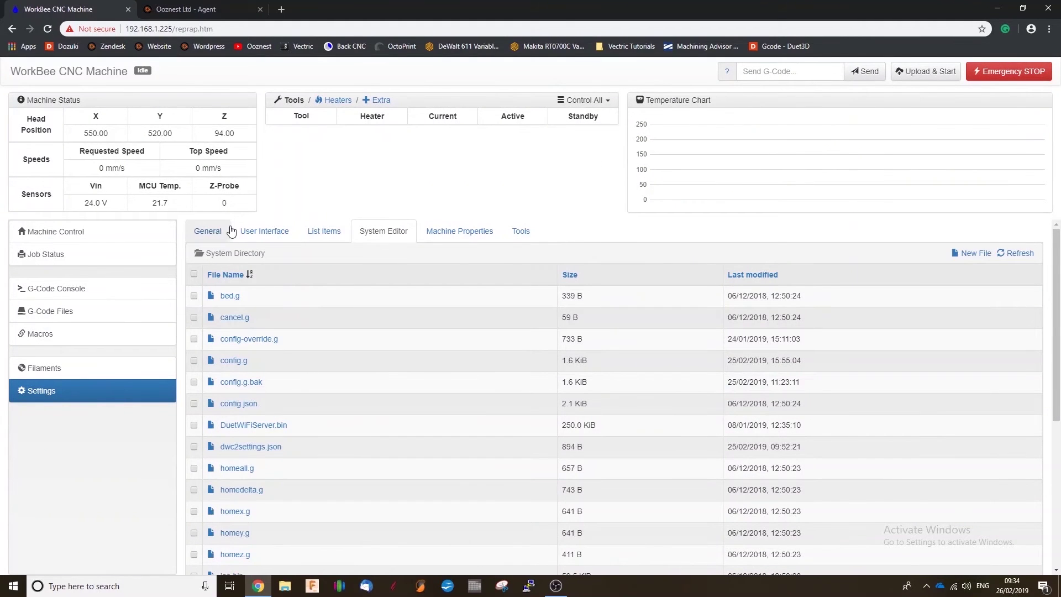
# - Apply the General settings so the board reconnects, then go to Machine Control
pyautogui.scroll(-5, 686, 399)
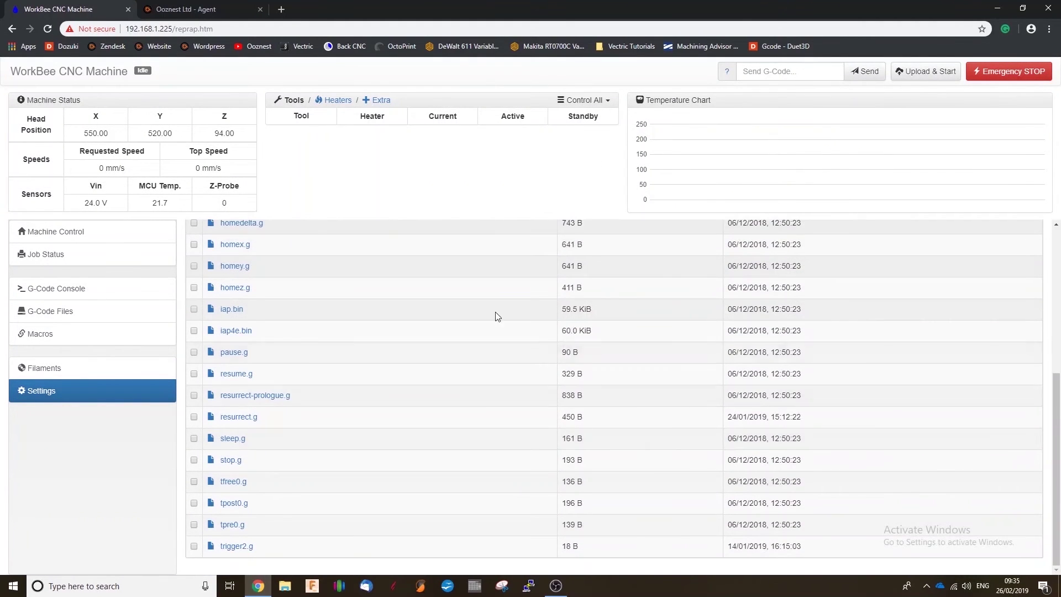
pyautogui.scroll(5, 243, 270)
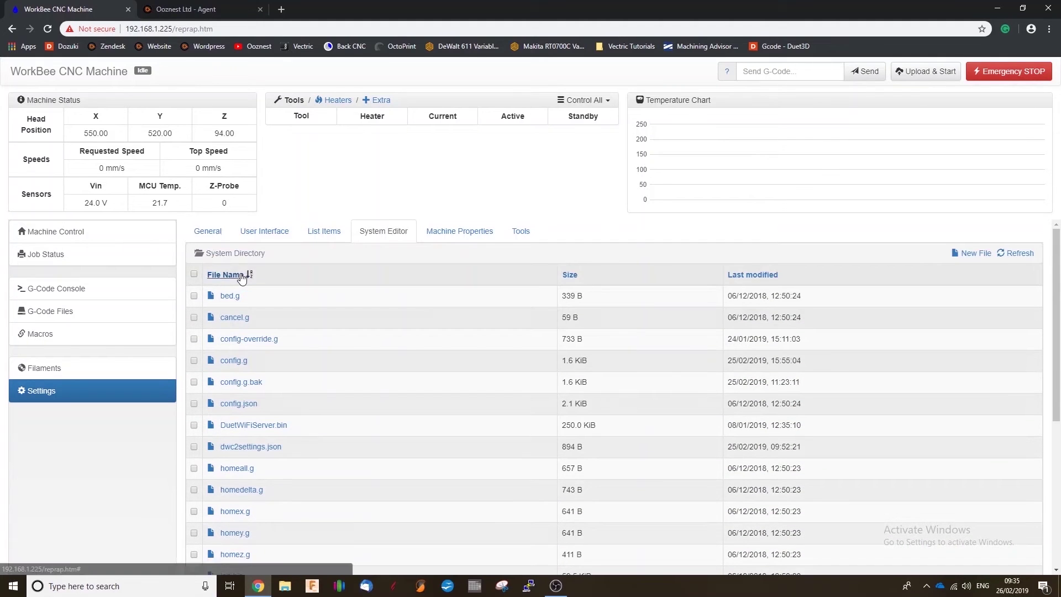
pyautogui.click(210, 232)
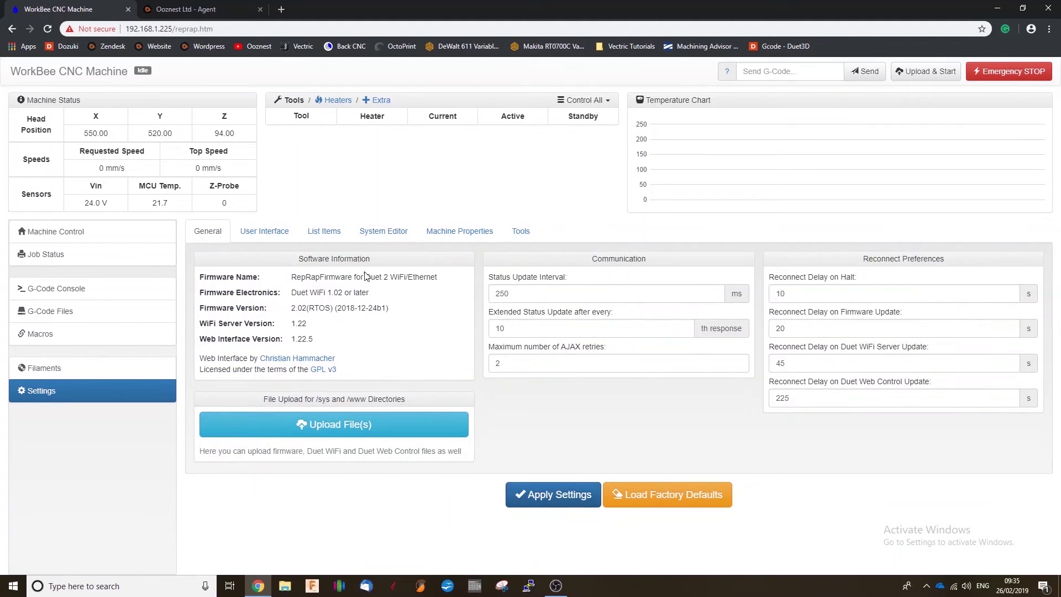
pyautogui.click(552, 497)
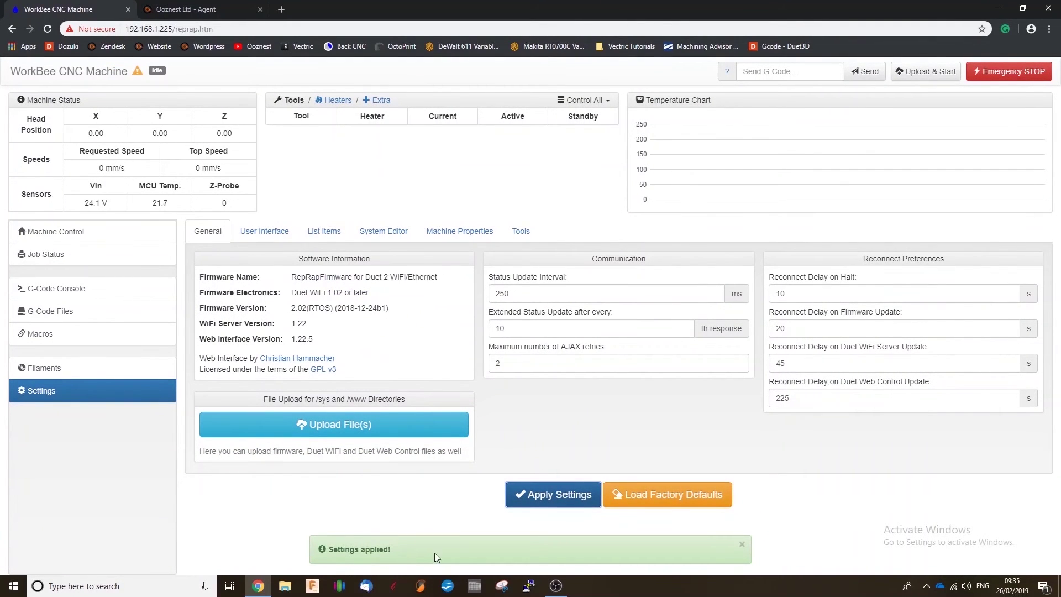
pyautogui.click(98, 238)
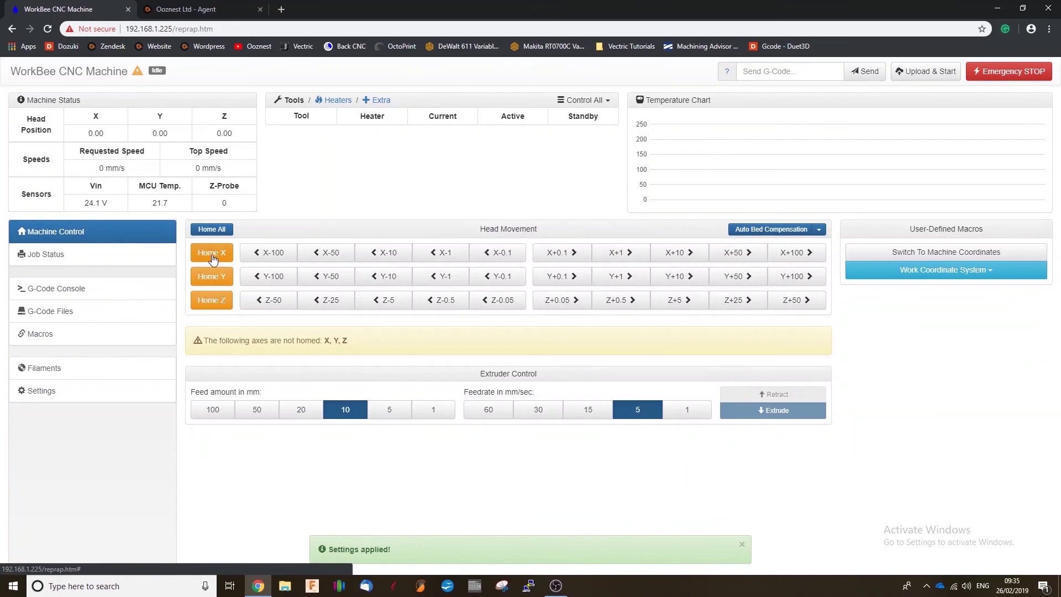
# - Reopen config.g and check the M92 line reads X399.3344 Y398.869 Z397.614
pyautogui.click(64, 391)
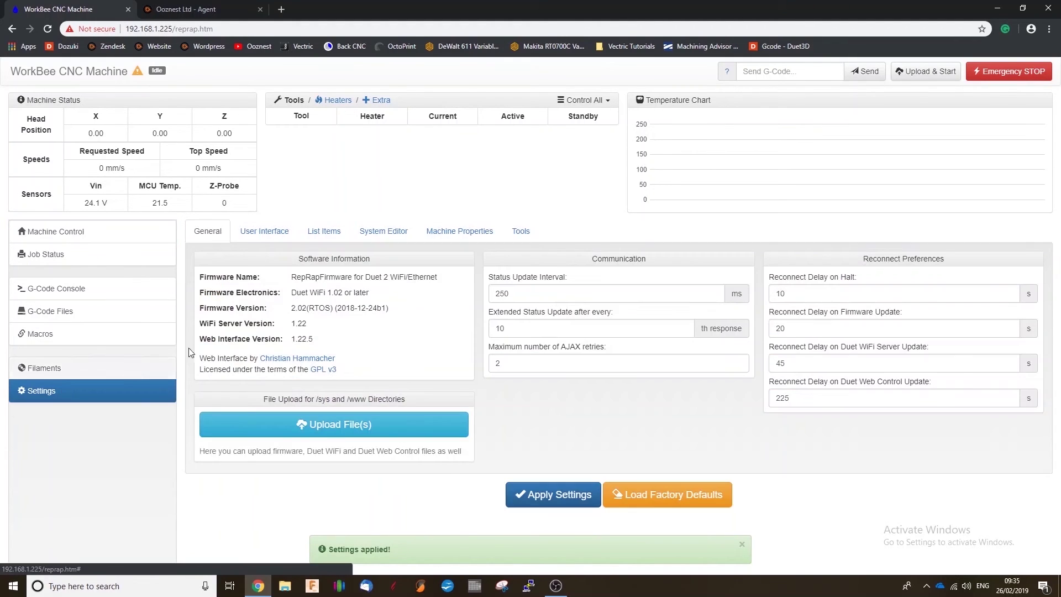
pyautogui.click(384, 231)
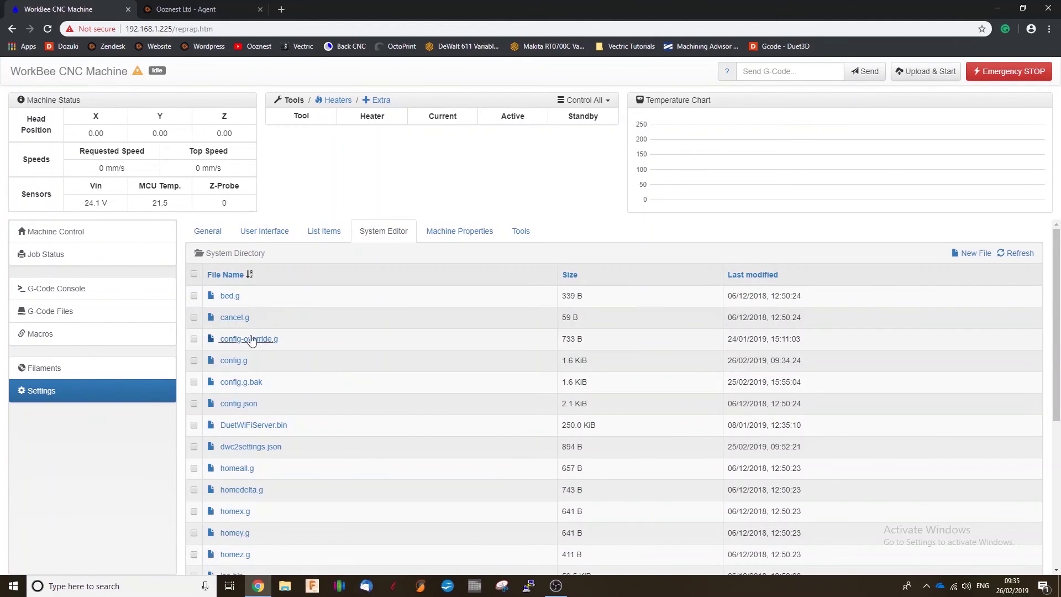
pyautogui.click(234, 360)
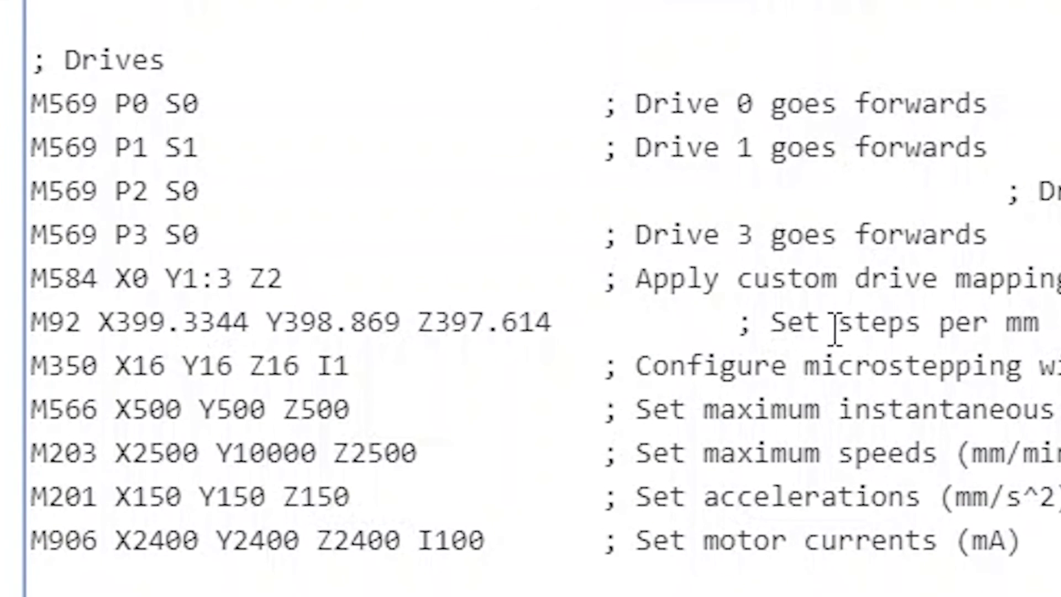
pyautogui.moveTo(618, 321); pyautogui.dragTo(30, 321)
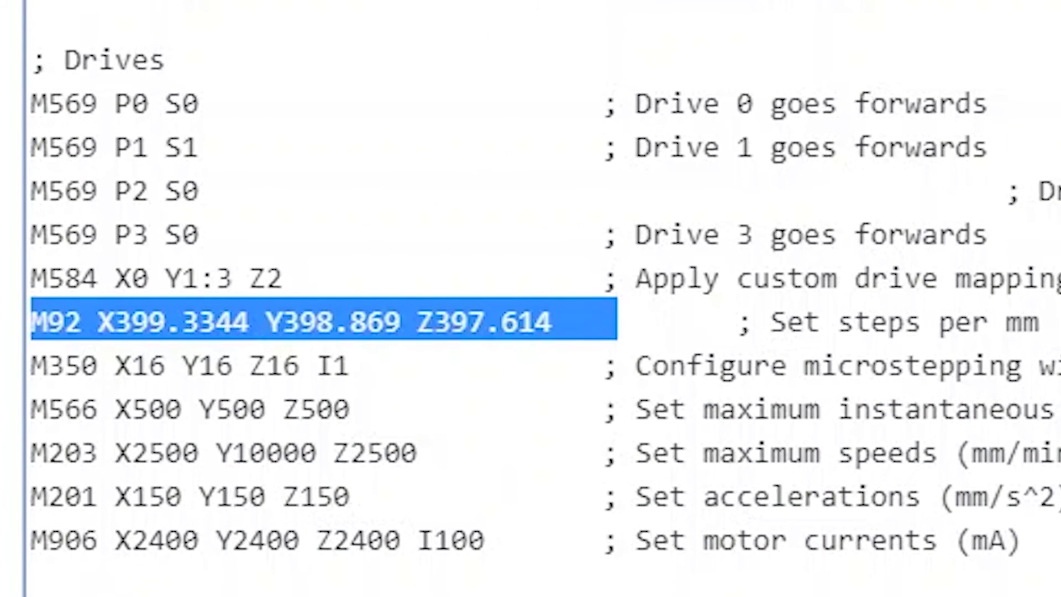